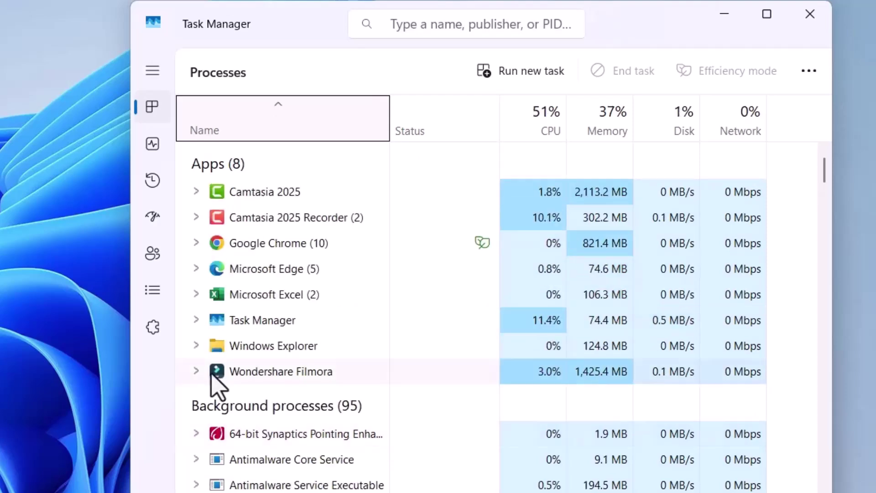
Step: Filter the Task Manager process list with the search text "windows exp"
scroll(255, 409, down, 2)
scroll(252, 404, up, 2)
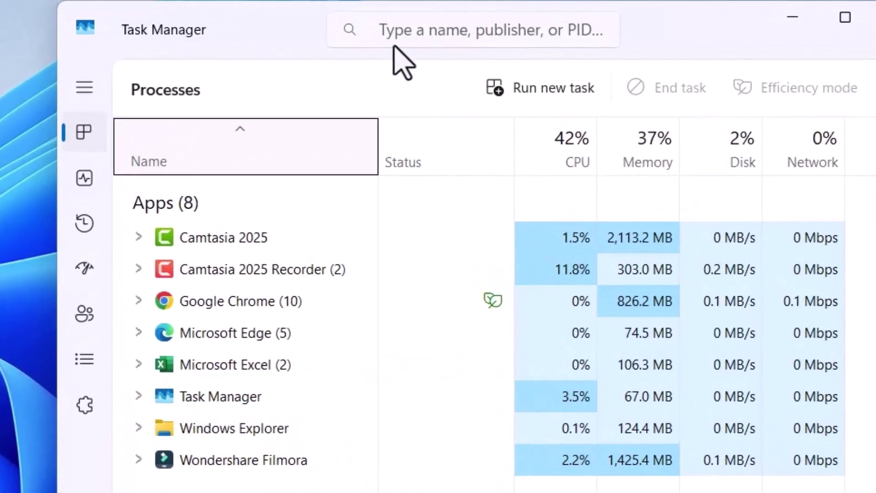
click(406, 25)
text(W)
text(indows )
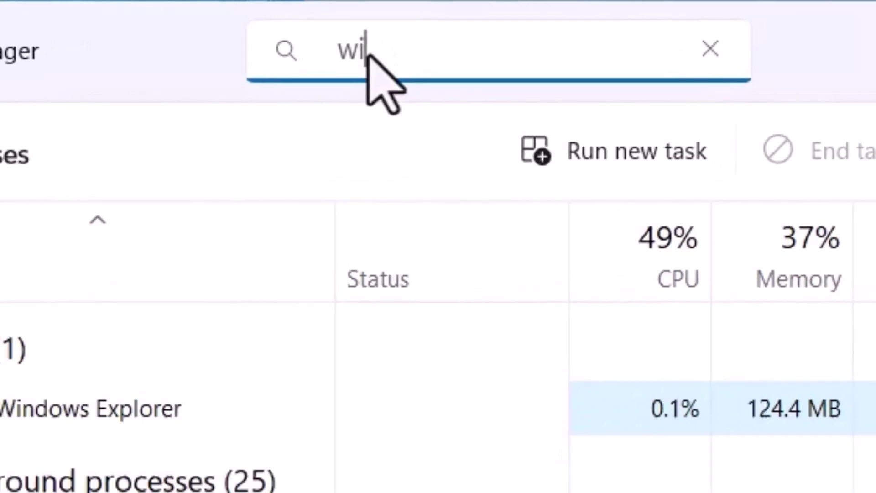
text(exp)
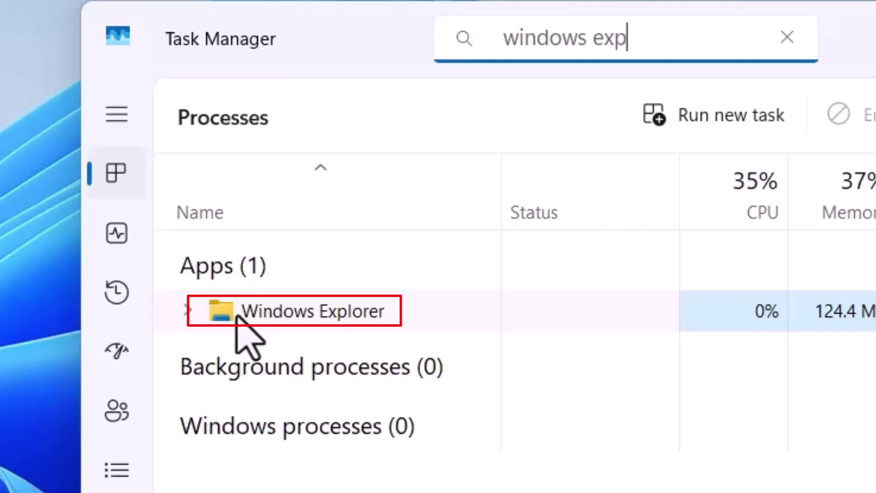
Step: Restart the Windows Explorer process and close Task Manager
right_click(237, 317)
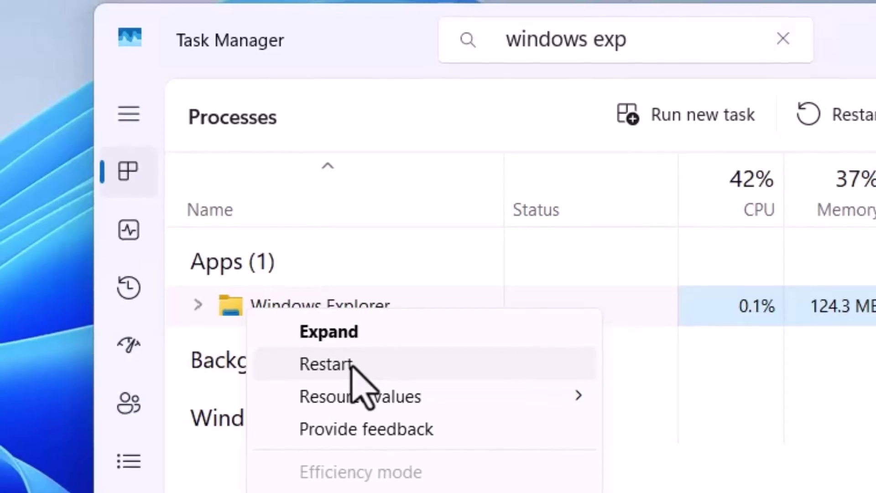
click(320, 370)
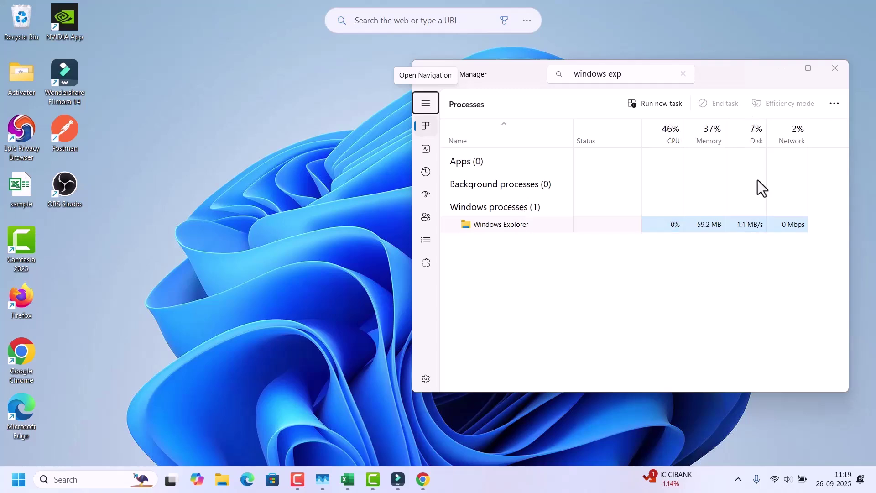
click(832, 71)
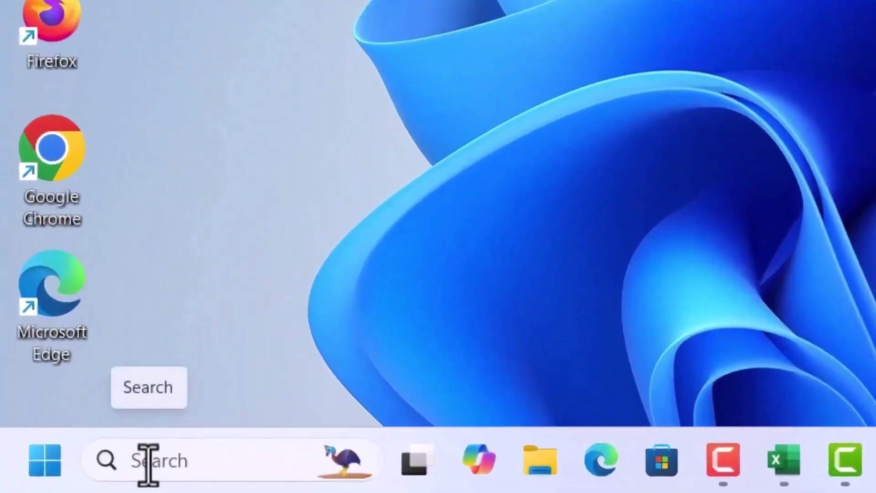
Step: Search Windows for "command" and open Command Prompt as administrator
click(60, 478)
text(command)
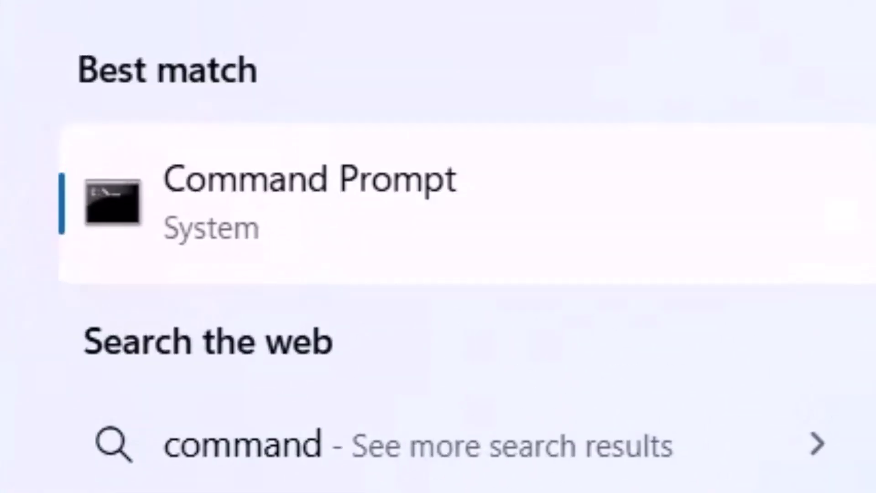
right_click(217, 200)
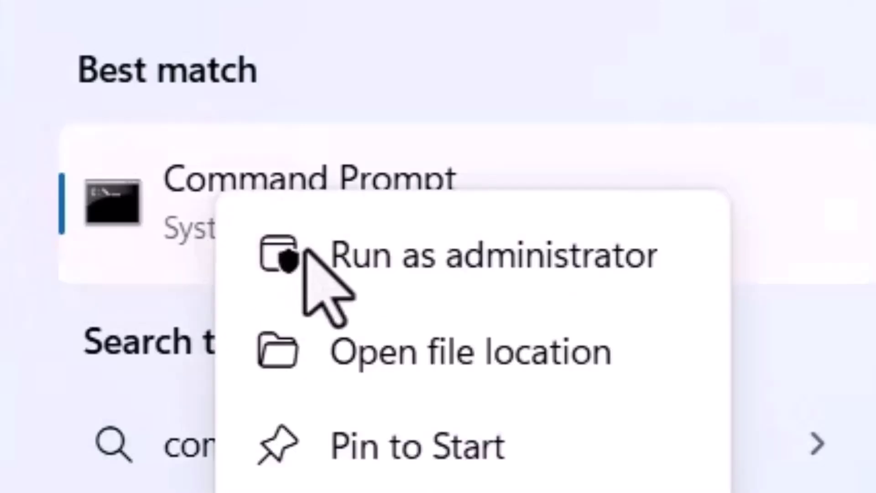
click(275, 252)
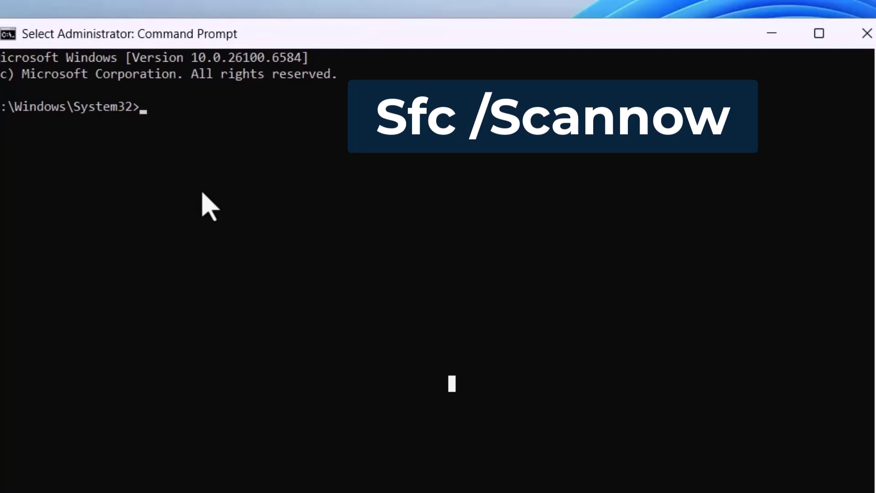
Step: Run the system file scan with sfc /scannow and close the Command Prompt once the scan ends
text(sfc)
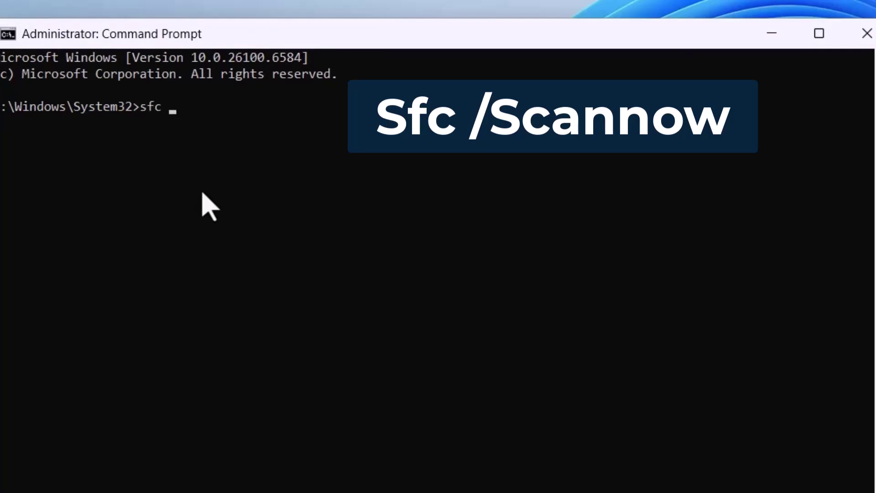
text( /scannow)
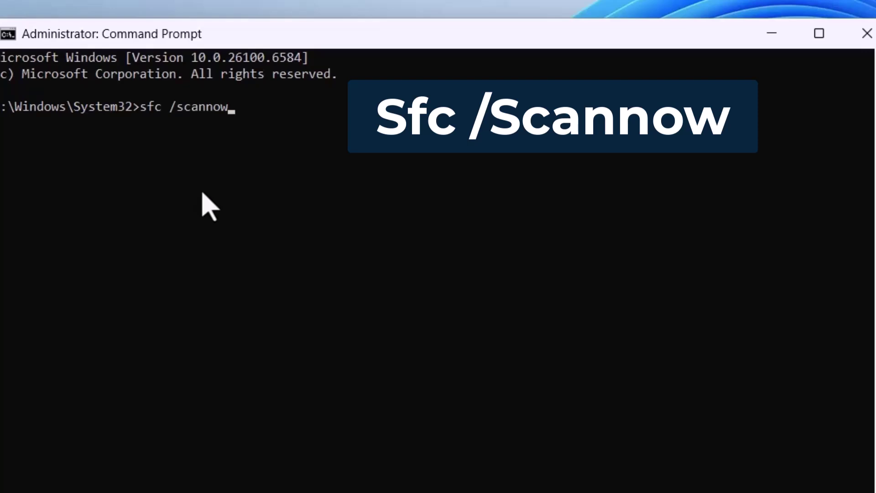
key(Return)
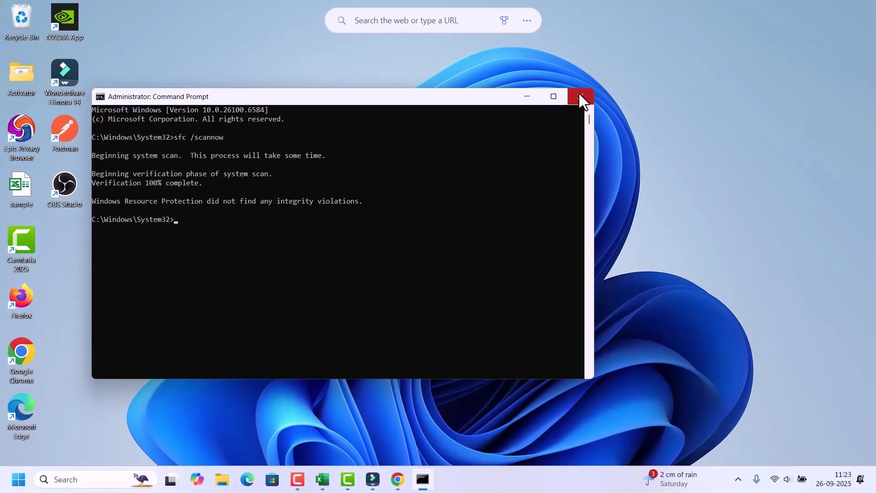
click(580, 97)
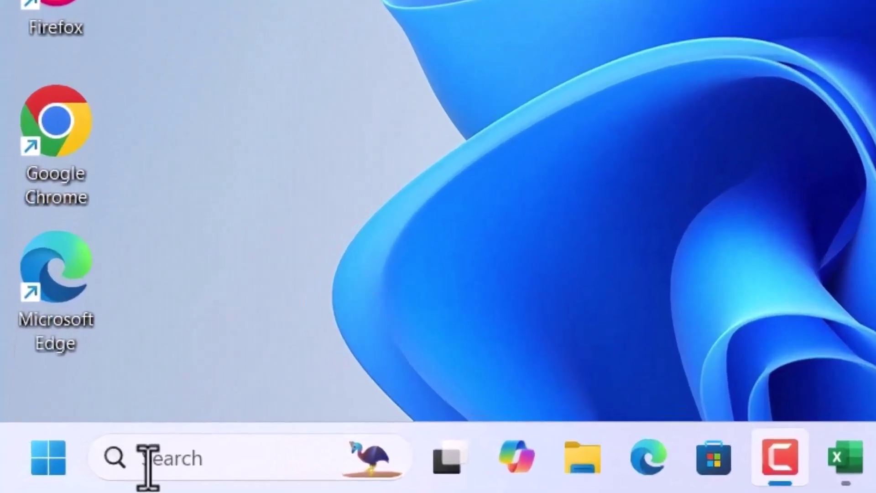
Step: Open a new Command Prompt with administrator rights by searching Windows for "comma"
click(57, 481)
text(comma)
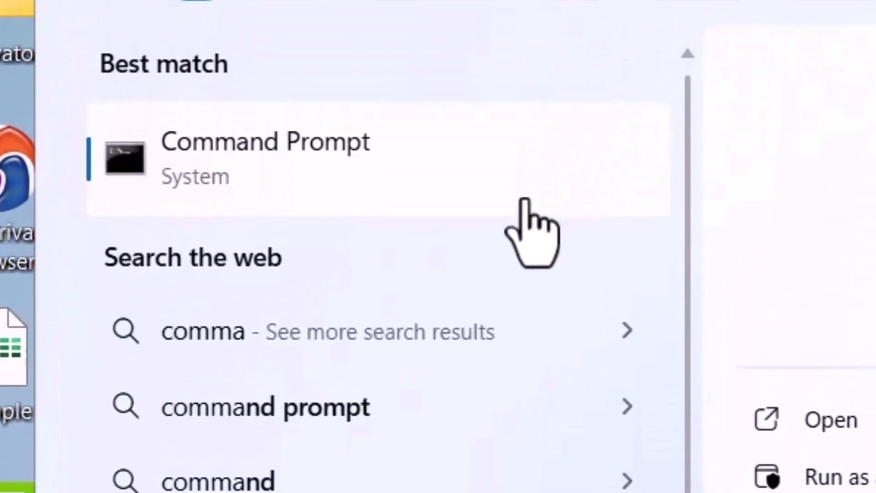
right_click(520, 238)
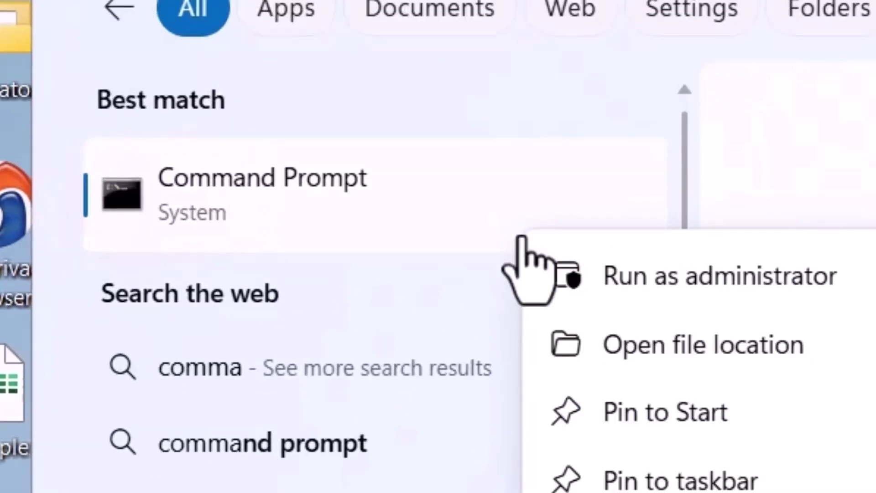
click(606, 298)
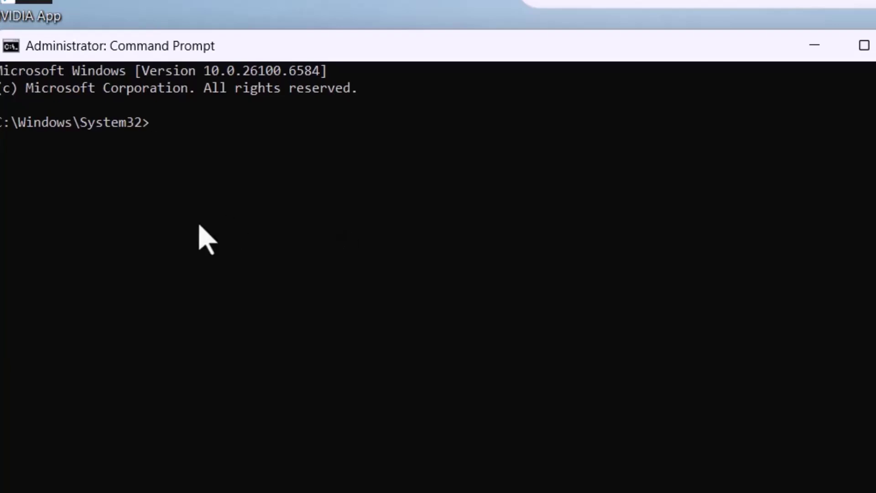
Step: Run DISM /online /cleanup-image /restorehealth to repair the Windows image, and close the Command Prompt window
text(DI)
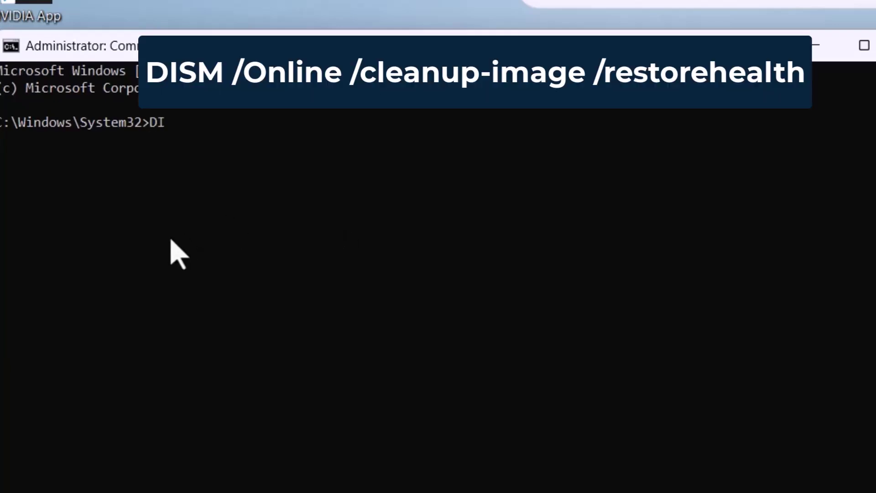
text(SM /online )
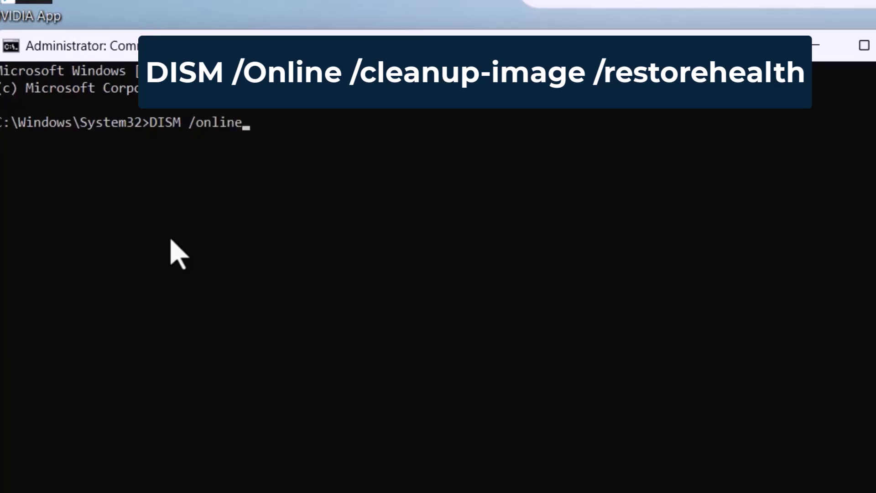
text(/cleanup -im)
key(BackSpace)
key(BackSpace)
key(BackSpace)
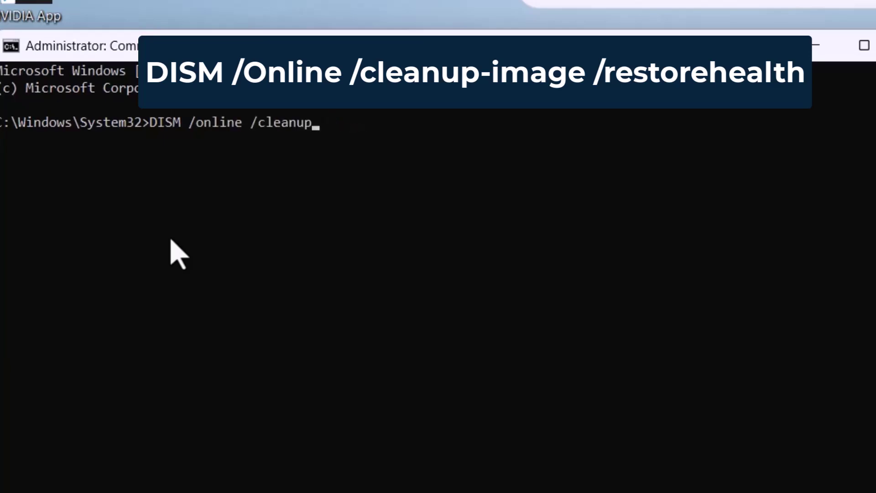
text(-image)
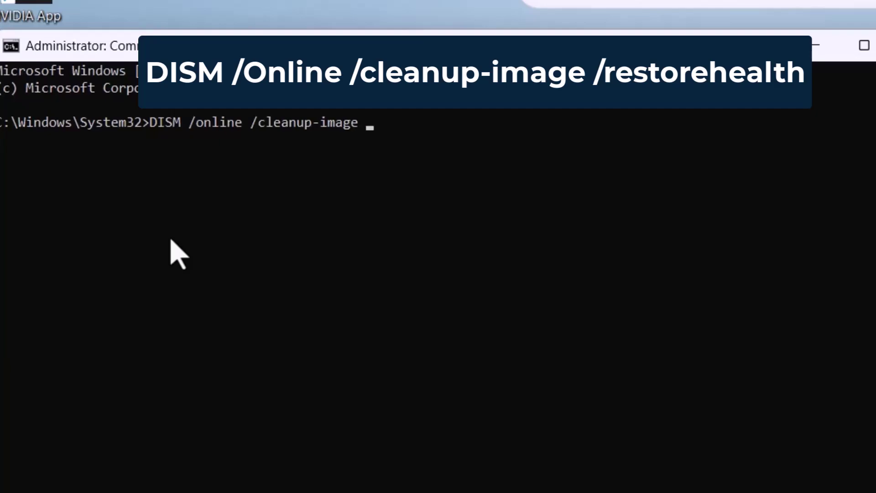
text( /restorehealth)
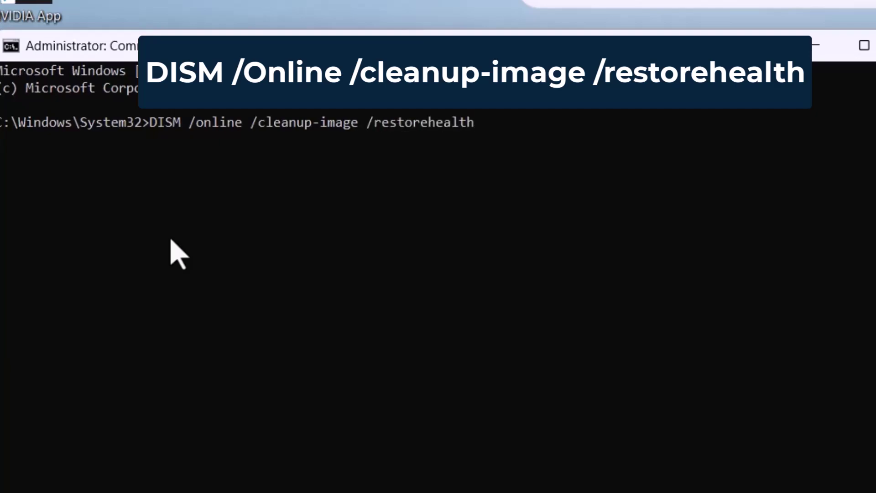
key(Return)
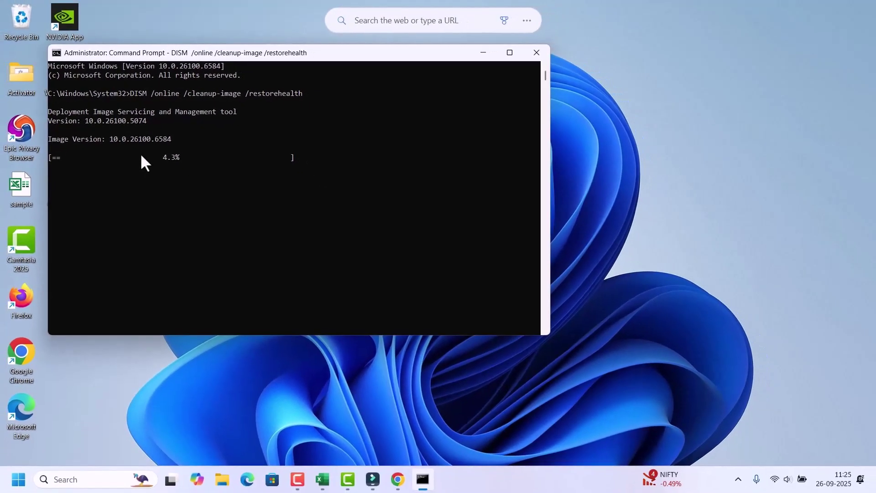
click(222, 184)
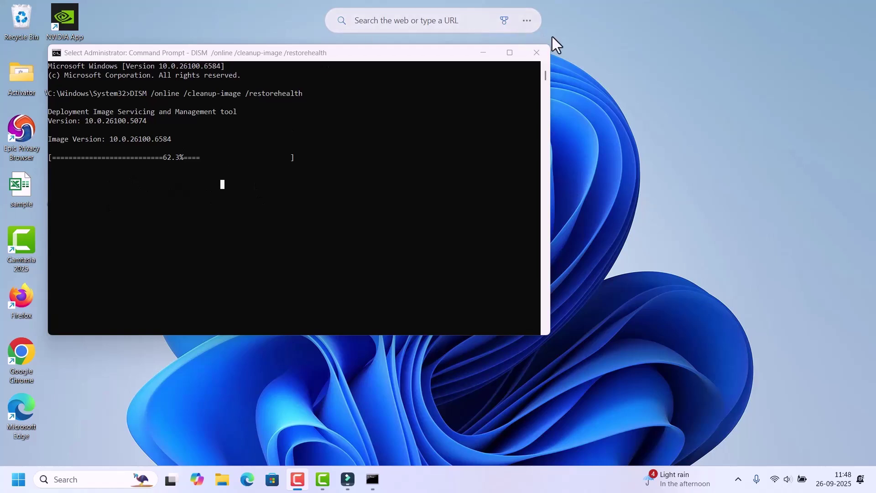
click(530, 53)
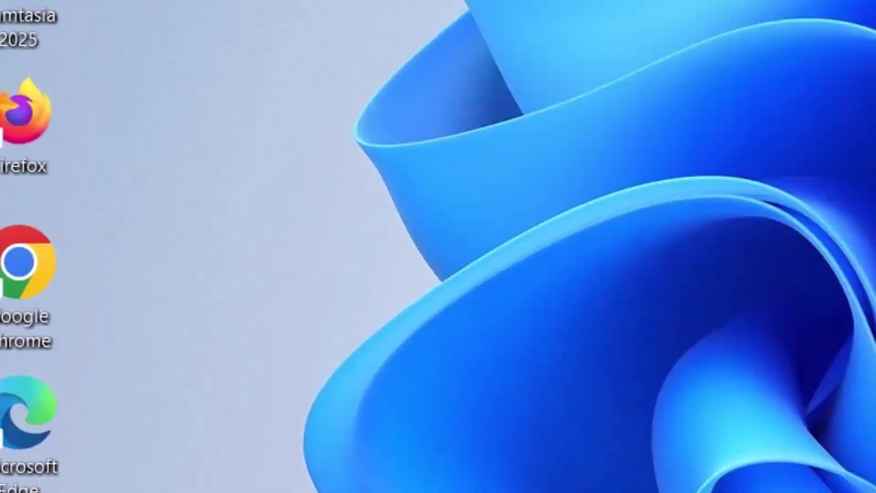
Step: Check for updates on the Windows Update page of Settings, and close Settings
click(18, 479)
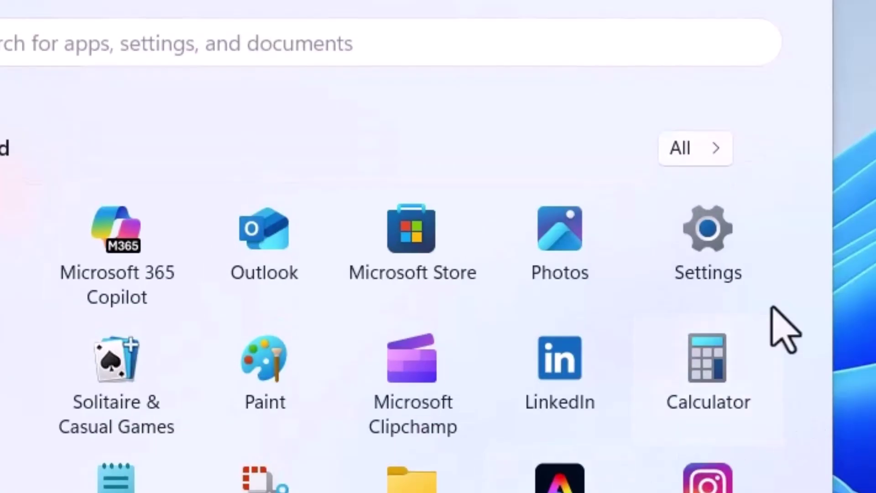
click(707, 273)
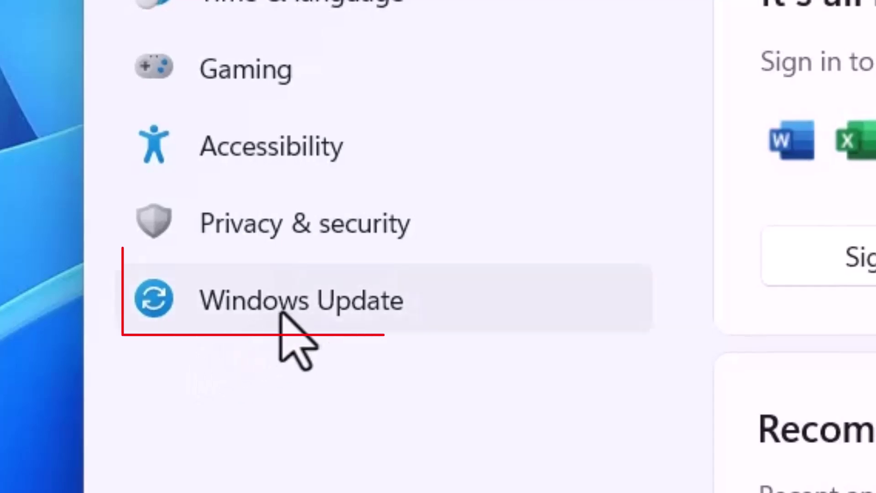
click(280, 313)
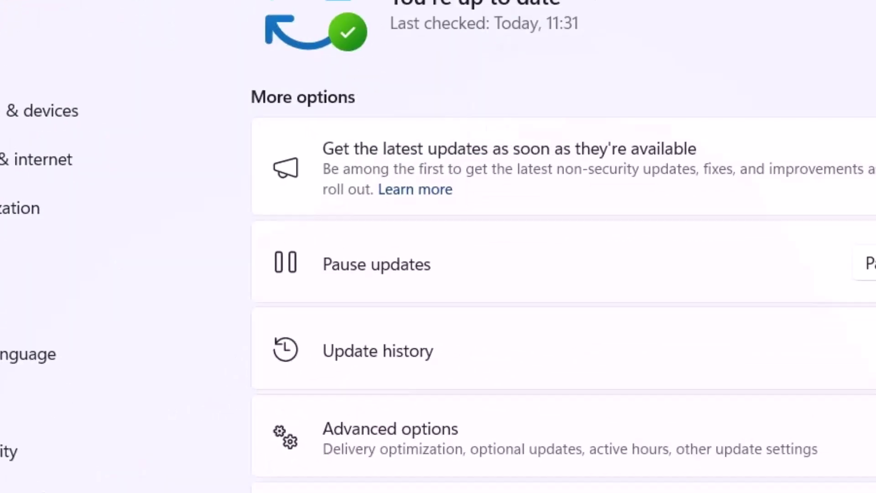
click(754, 156)
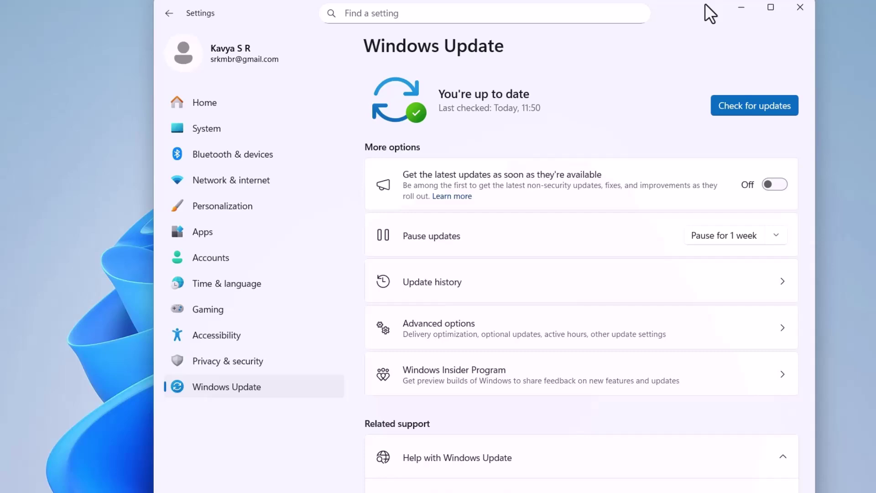
key(alt+F4)
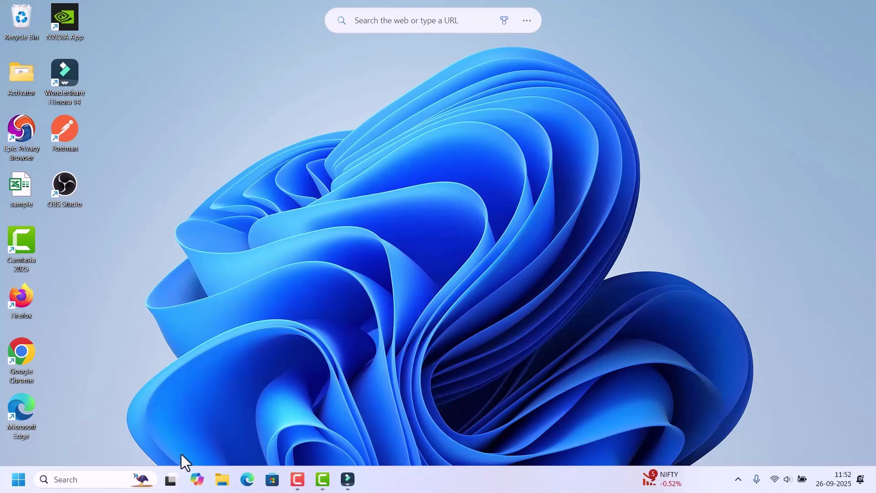
Step: Start adding another user account from the Other Users page of the Accounts settings, and cancel the sign-in form
click(18, 479)
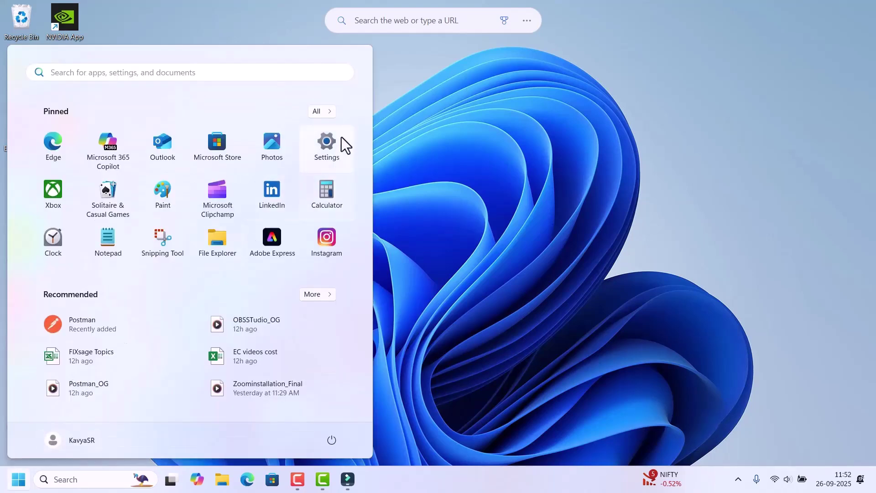
click(324, 145)
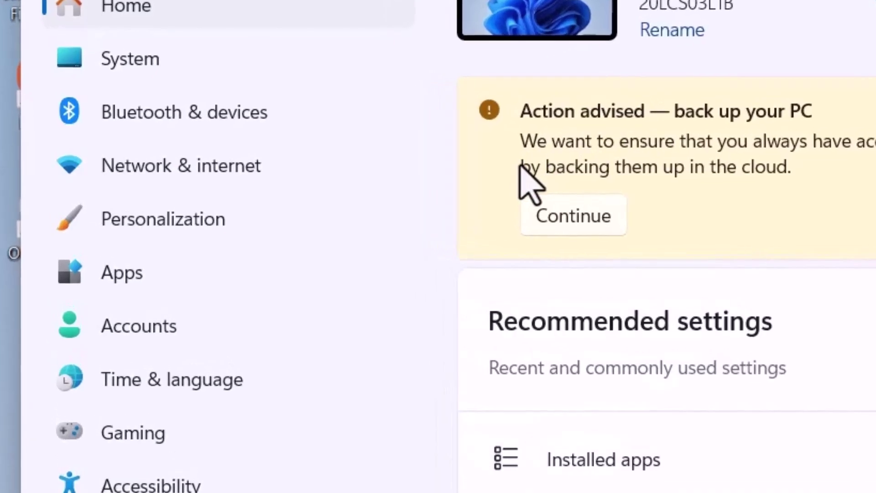
click(114, 325)
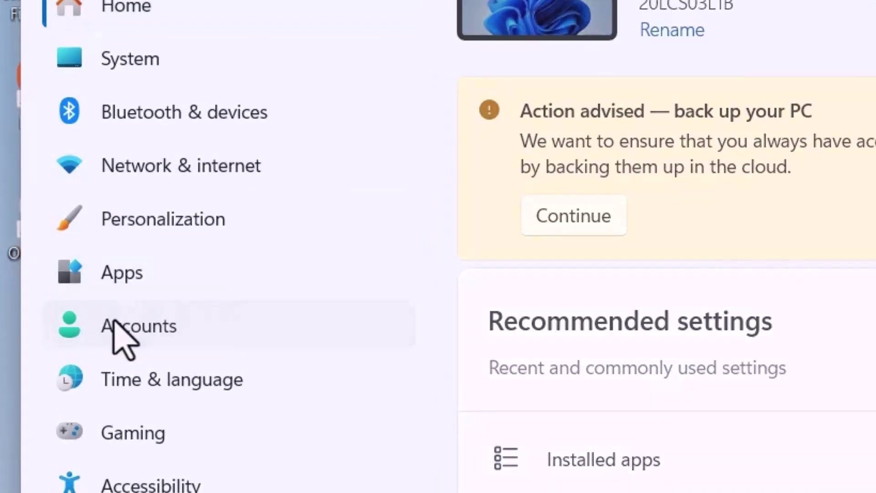
scroll(866, 133, down, 5)
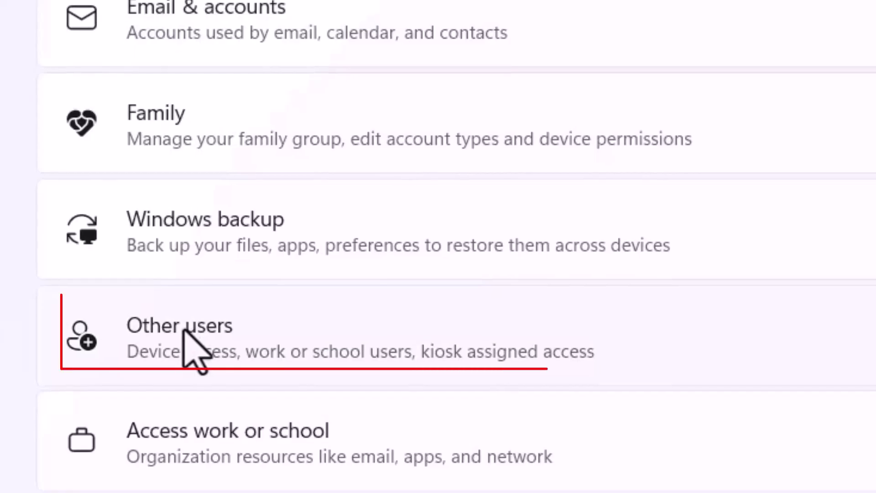
click(186, 336)
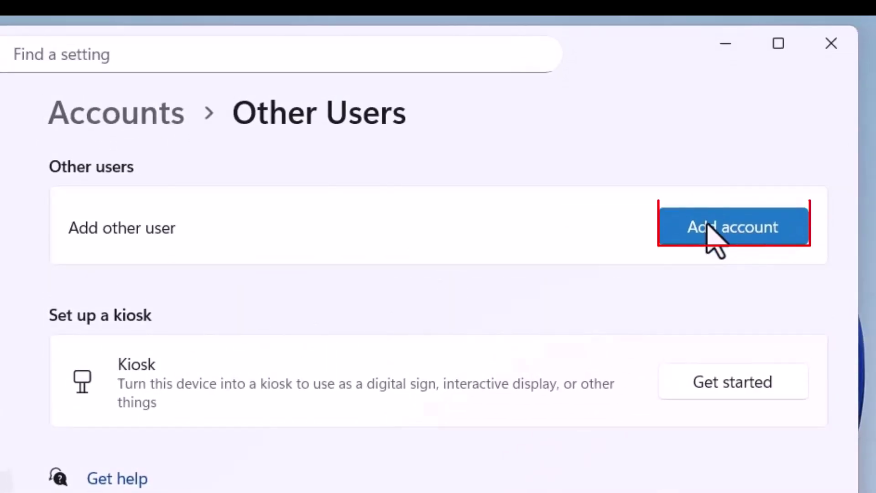
click(712, 230)
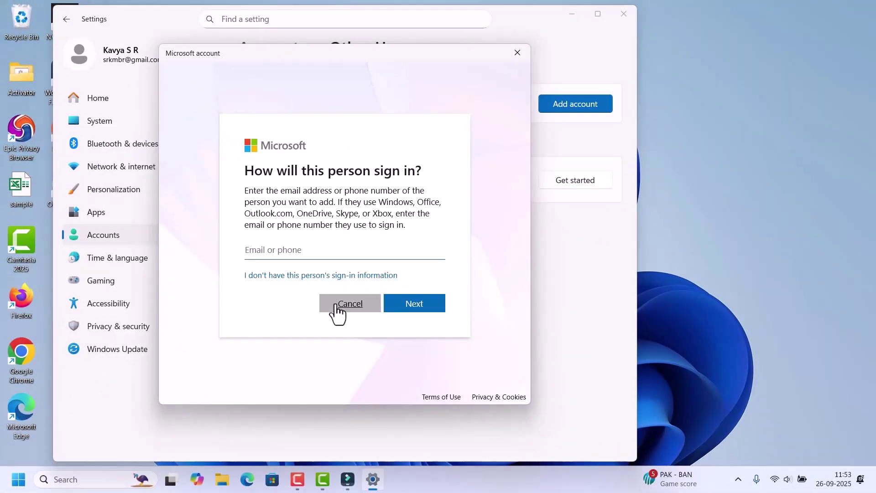
click(340, 305)
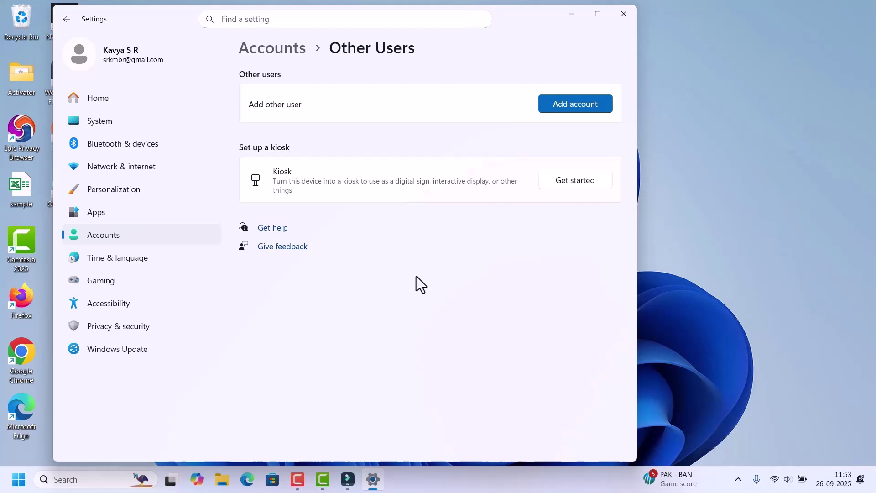